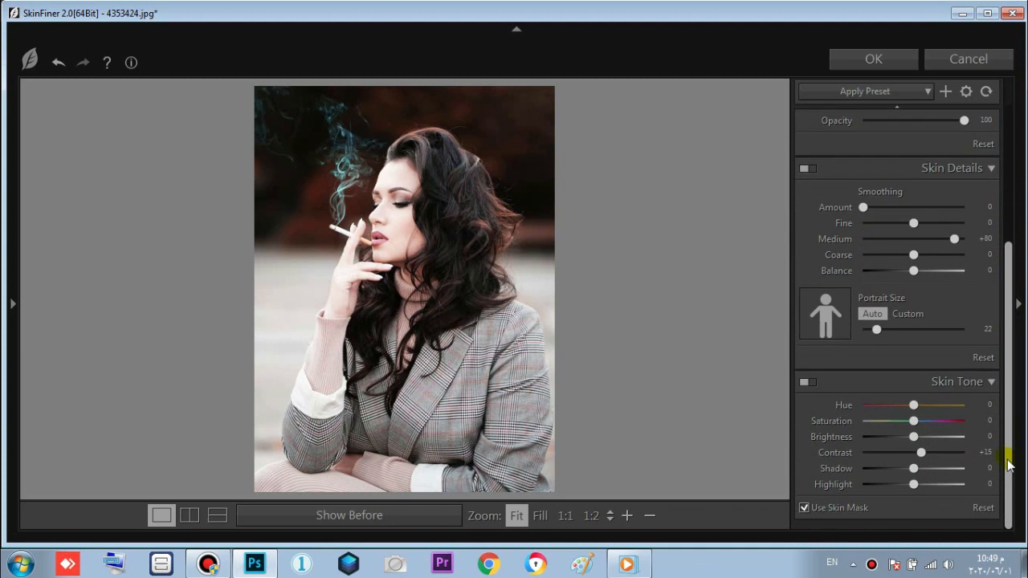
# Adjust the skin tone settings and apply the skin retouching to the Background copy layer.
pyautogui.moveTo(922, 455); pyautogui.dragTo(856, 486)
pyautogui.click(873, 58)
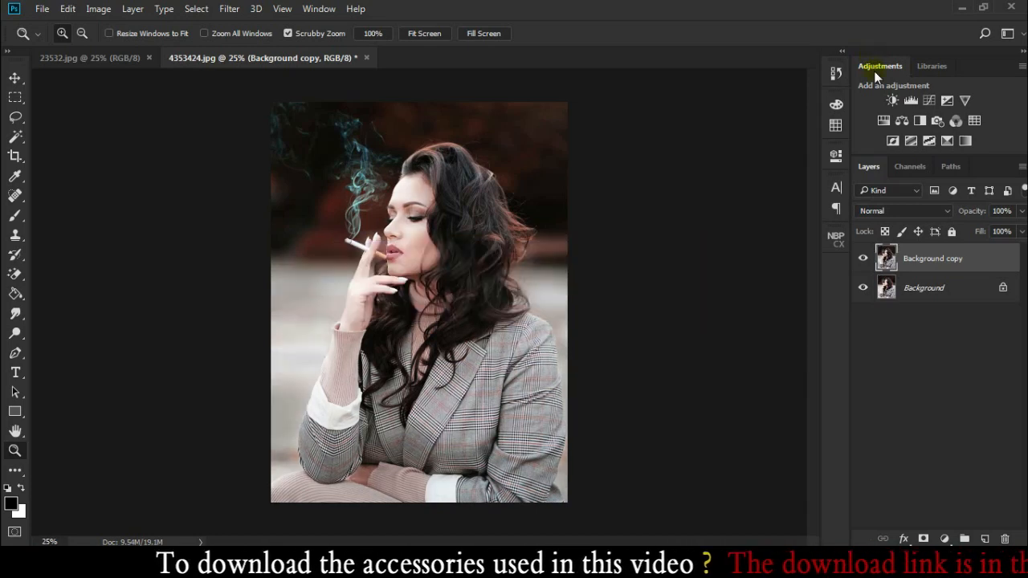
# Add a Gradient Map adjustment layer and replace its preset gradients with the Photographic Toning set.
pyautogui.click(966, 140)
pyautogui.click(755, 205)
pyautogui.click(589, 93)
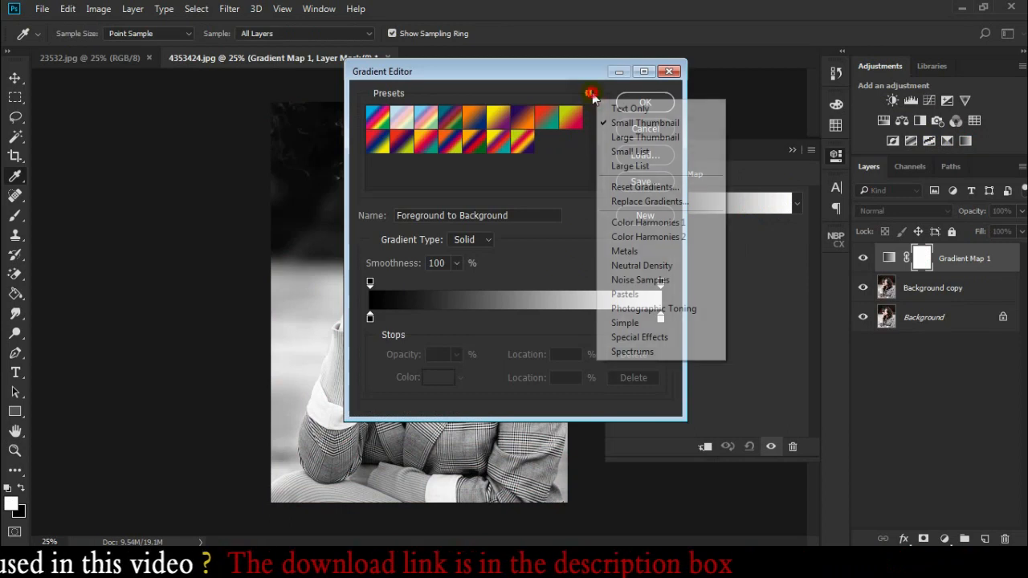
pyautogui.click(653, 309)
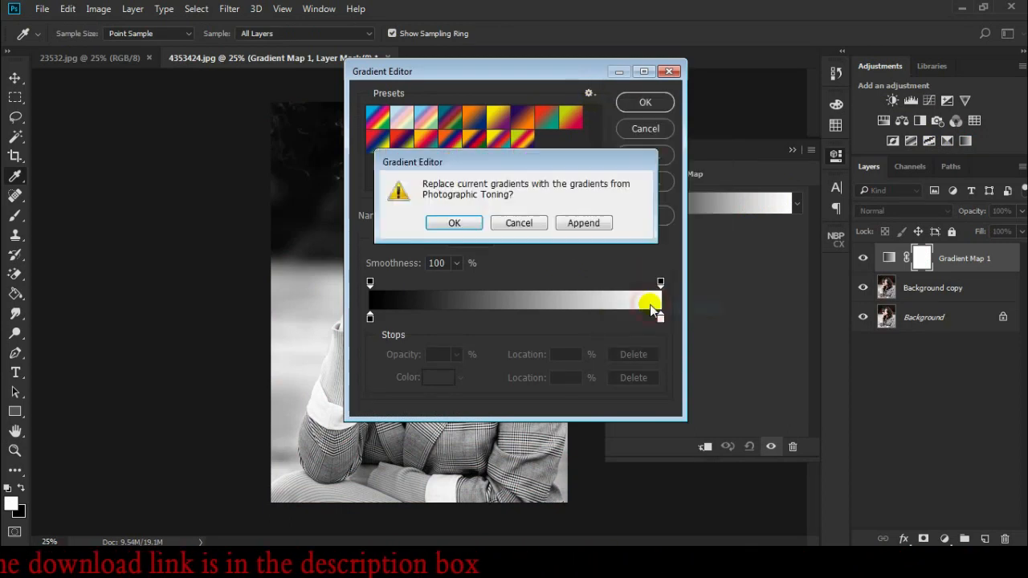
pyautogui.click(464, 222)
# Apply a black-to-golden-brown toning gradient and set the Gradient Map layer's blend mode to Soft Light.
pyautogui.click(574, 122)
pyautogui.click(645, 102)
pyautogui.press('z')
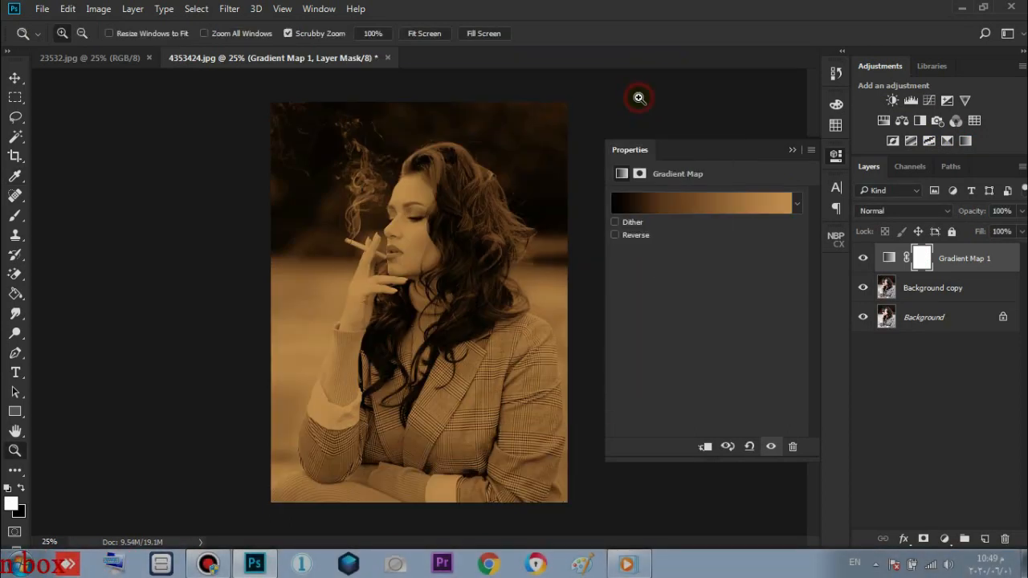
pyautogui.click(795, 153)
pyautogui.click(933, 210)
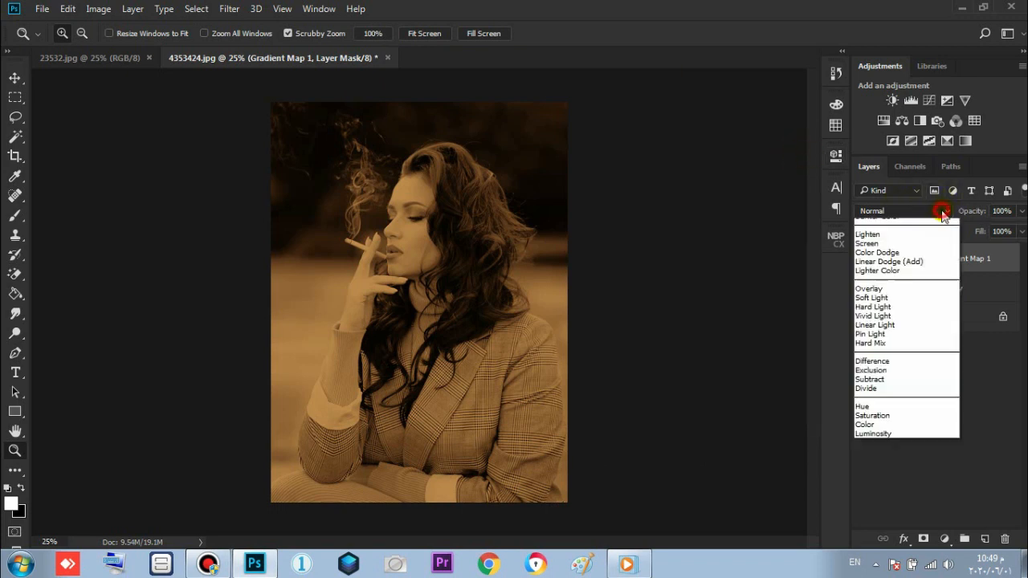
pyautogui.click(892, 369)
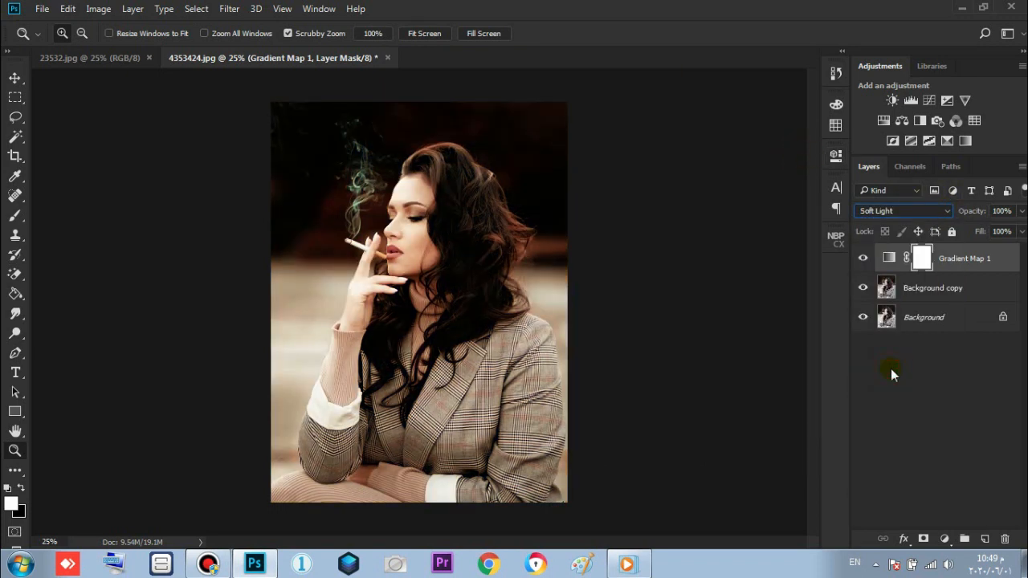
# Create a new layer above the Gradient Map, fill it with black and set its blend mode to Soft Light.
pyautogui.click(985, 539)
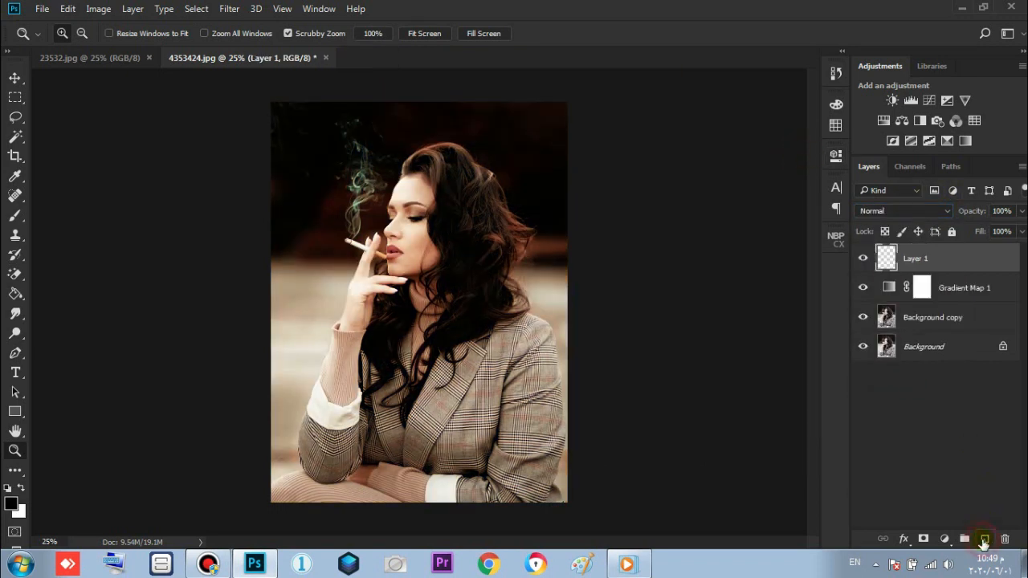
pyautogui.click(15, 293)
pyautogui.click(379, 268)
pyautogui.click(899, 213)
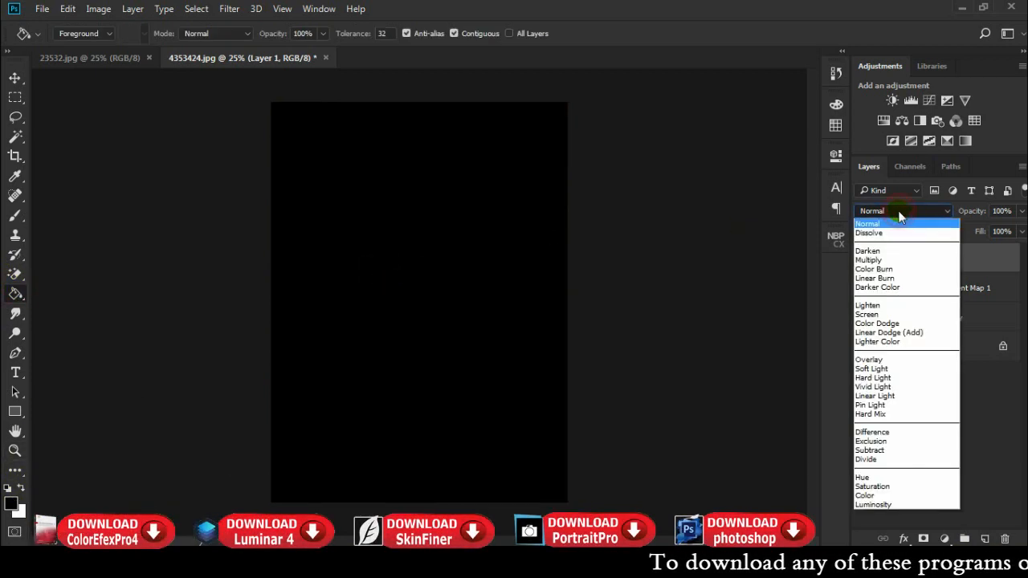
pyautogui.click(911, 368)
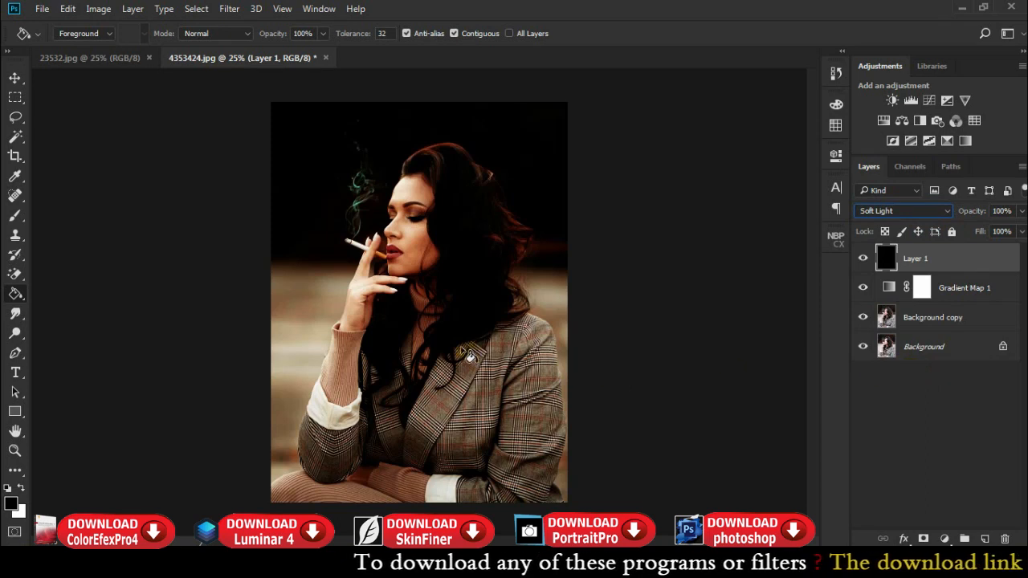
# Add a Color Lookup adjustment layer using the FallColors.look 3D LUT.
pyautogui.click(974, 120)
pyautogui.click(761, 201)
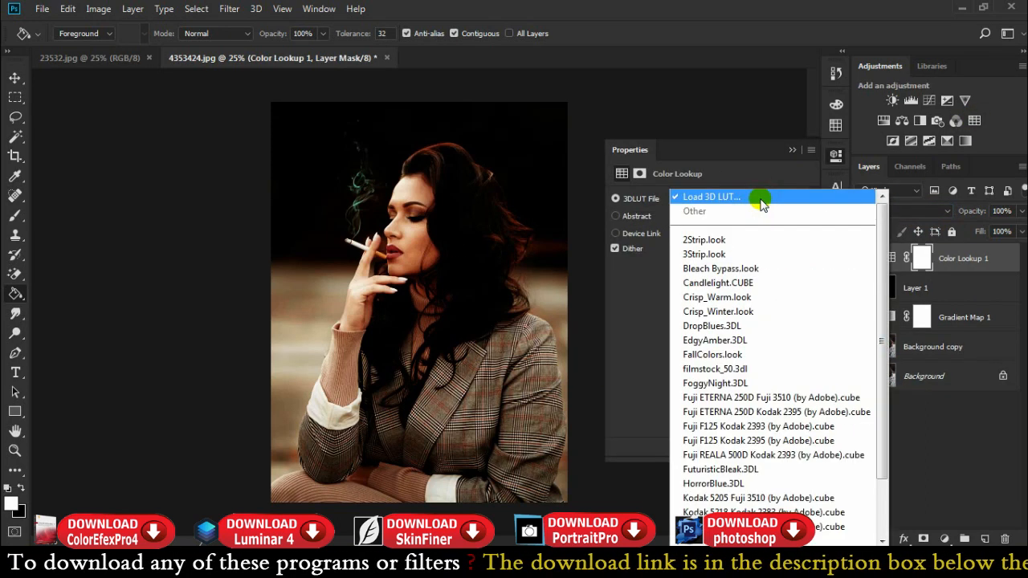
pyautogui.click(764, 353)
pyautogui.click(792, 150)
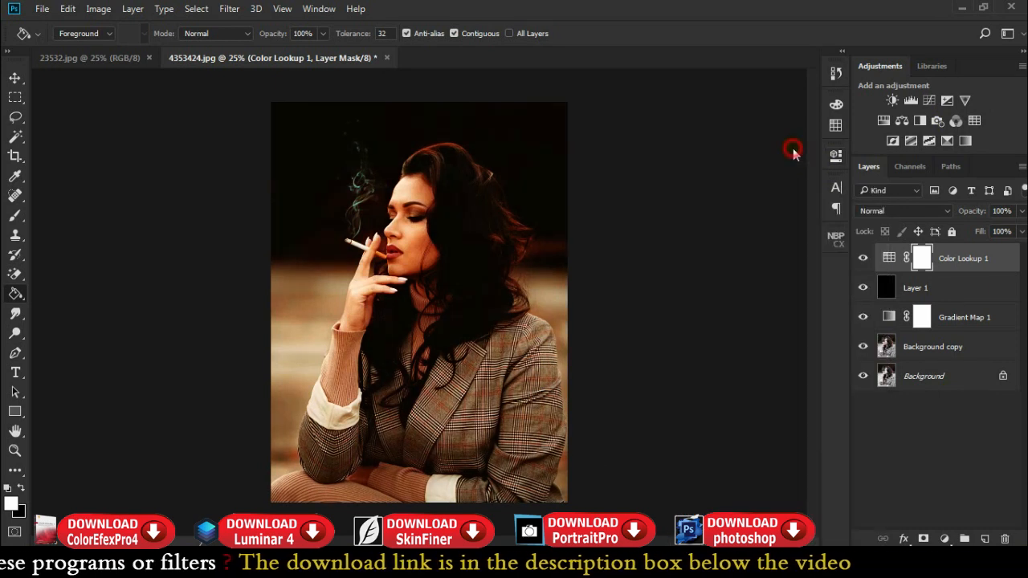
# Create a new layer on top and sample the brown strip in 23532.jpg as the foreground colour.
pyautogui.click(984, 539)
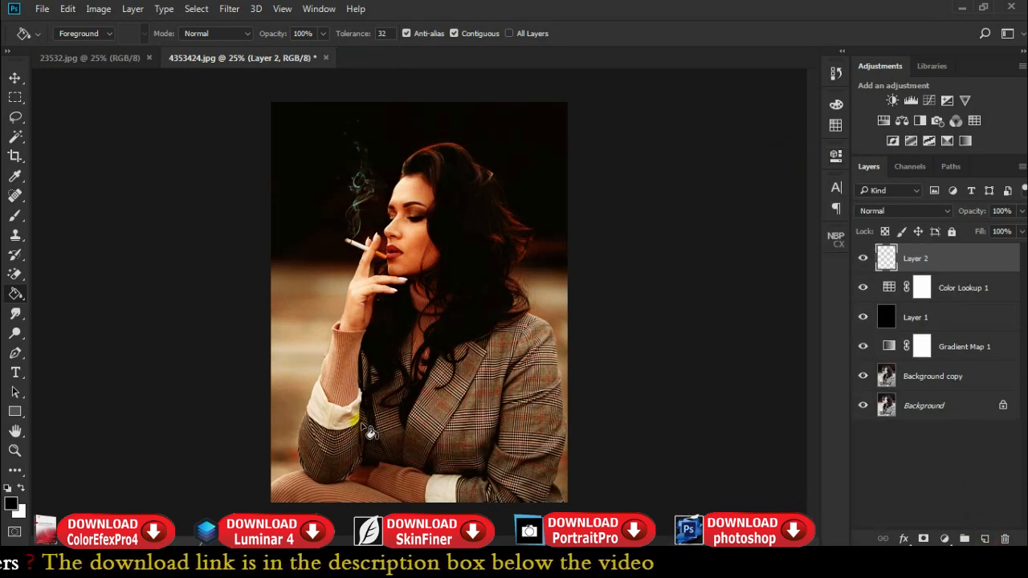
pyautogui.click(96, 58)
pyautogui.click(12, 504)
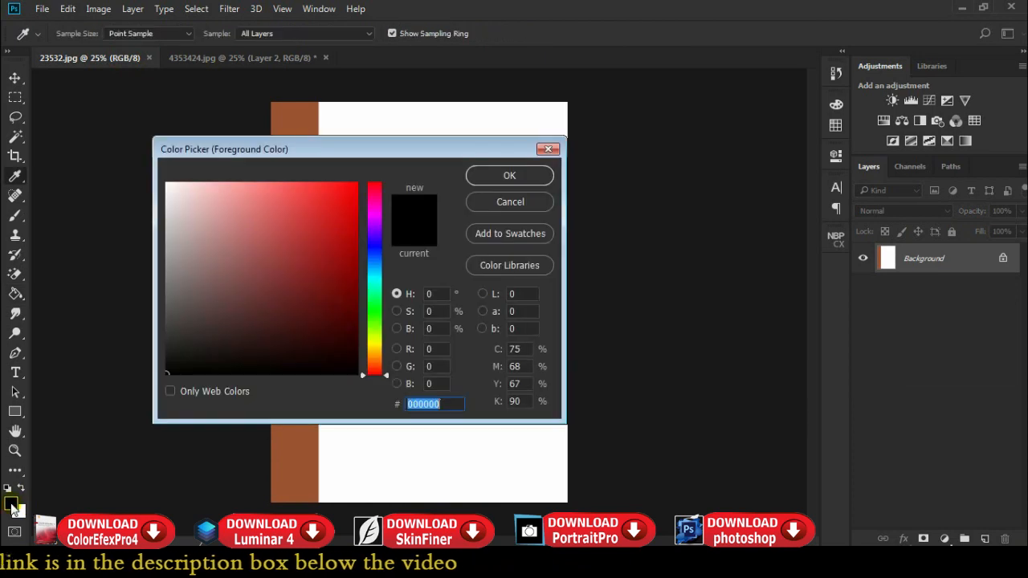
pyautogui.click(289, 113)
pyautogui.click(528, 176)
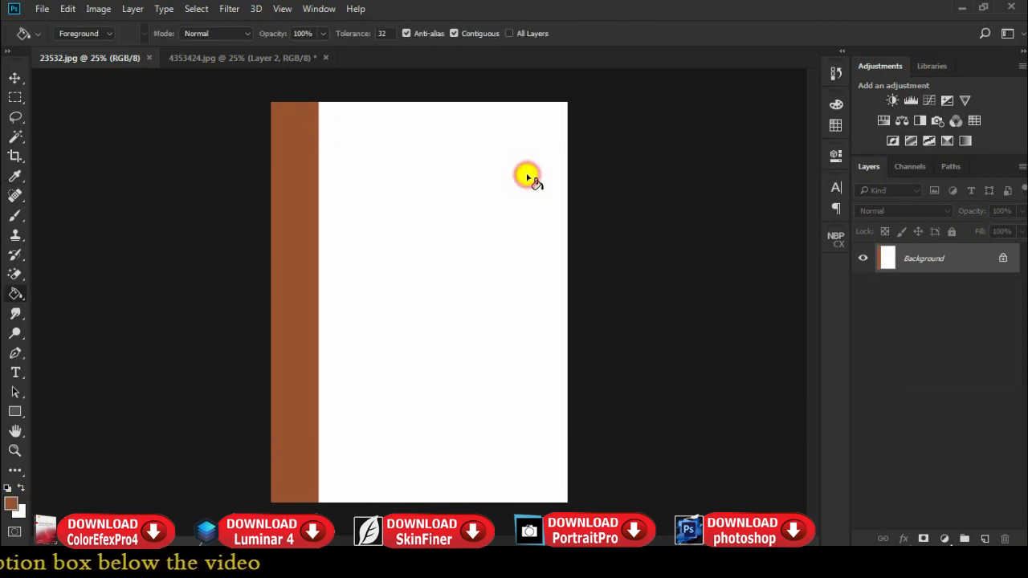
# Fill the new top layer of 4353424.jpg with the sampled brown and set its blend mode to Soft Light.
pyautogui.click(280, 57)
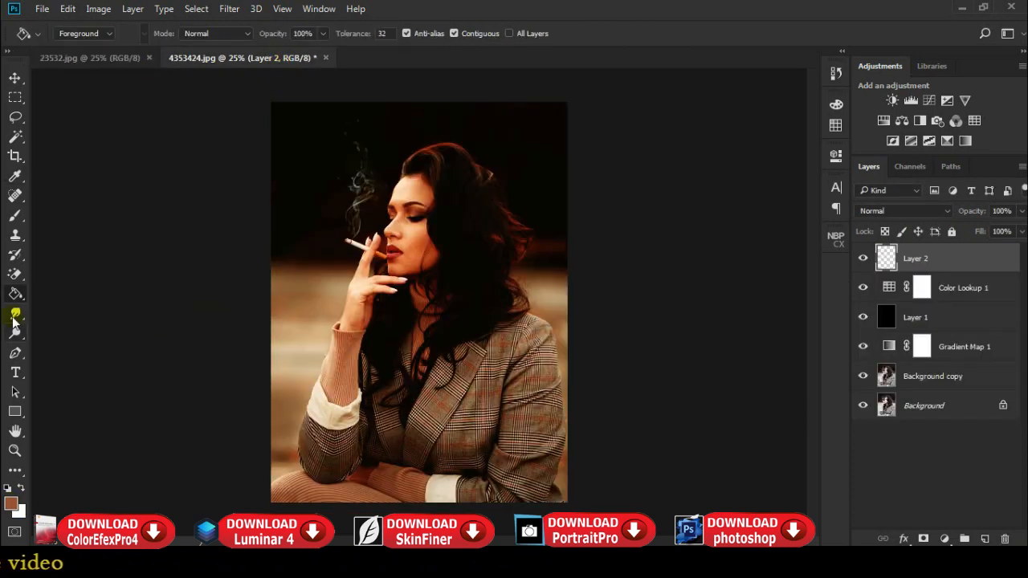
pyautogui.click(381, 233)
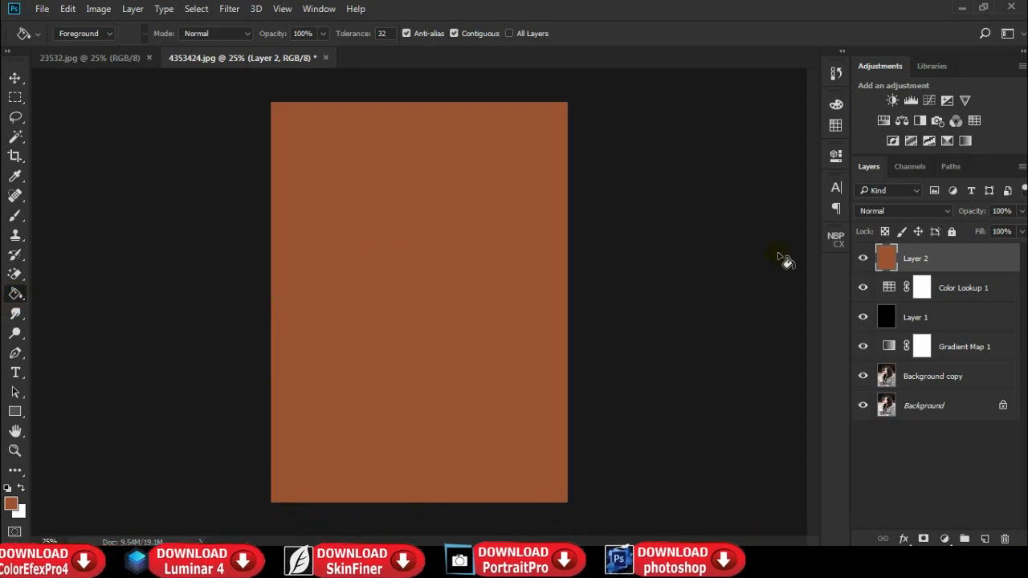
pyautogui.click(898, 211)
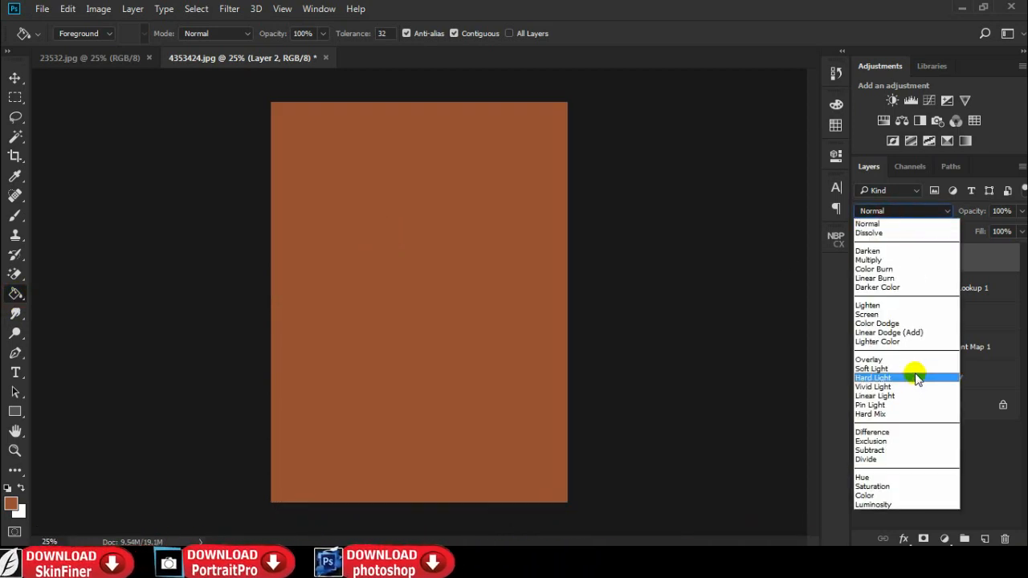
pyautogui.click(916, 372)
# Duplicate the Background copy layer with a black mask and clip the four layers above to the duplicate.
pyautogui.moveTo(978, 376); pyautogui.dragTo(984, 539)
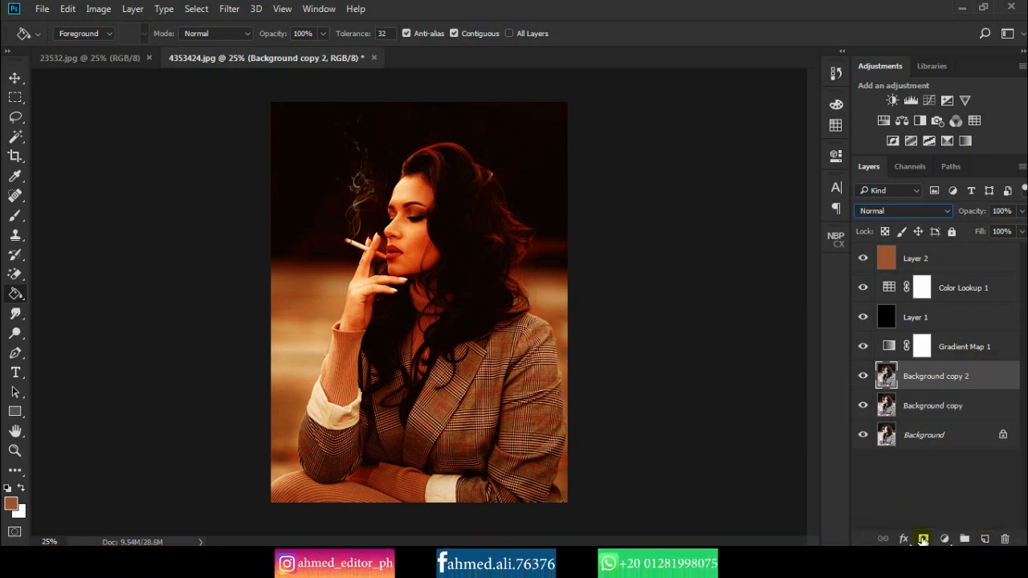
pyautogui.click(924, 539)
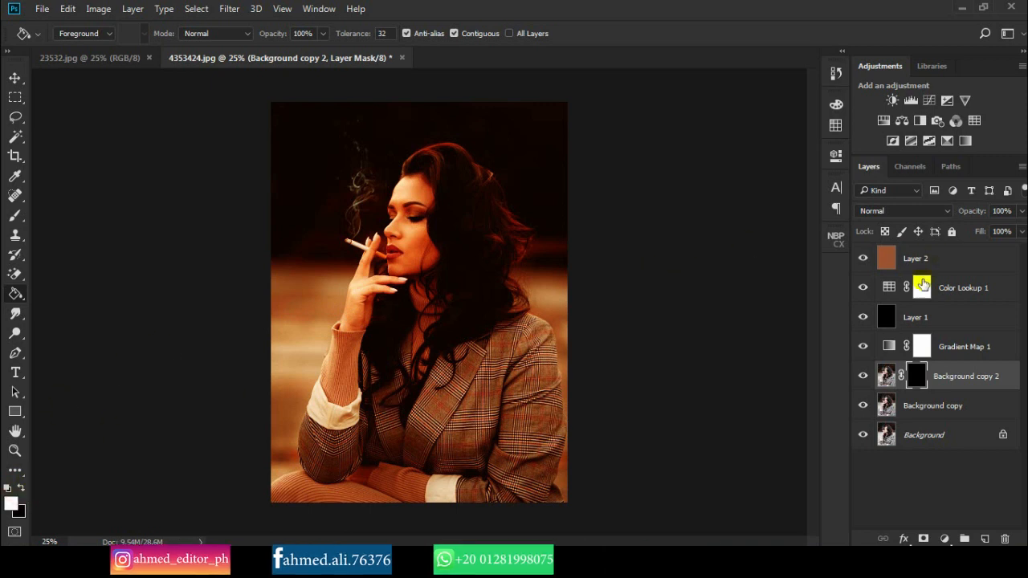
pyautogui.keyDown('alt'); pyautogui.click(887, 359); pyautogui.keyUp('alt')
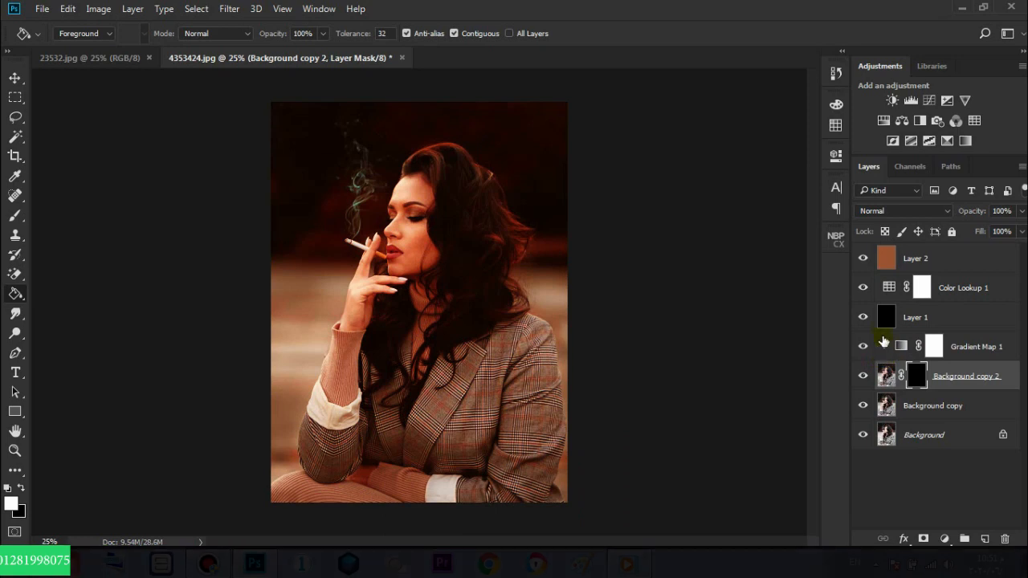
pyautogui.keyDown('alt'); pyautogui.click(883, 329); pyautogui.keyUp('alt')
pyautogui.keyDown('alt'); pyautogui.click(896, 305); pyautogui.keyUp('alt')
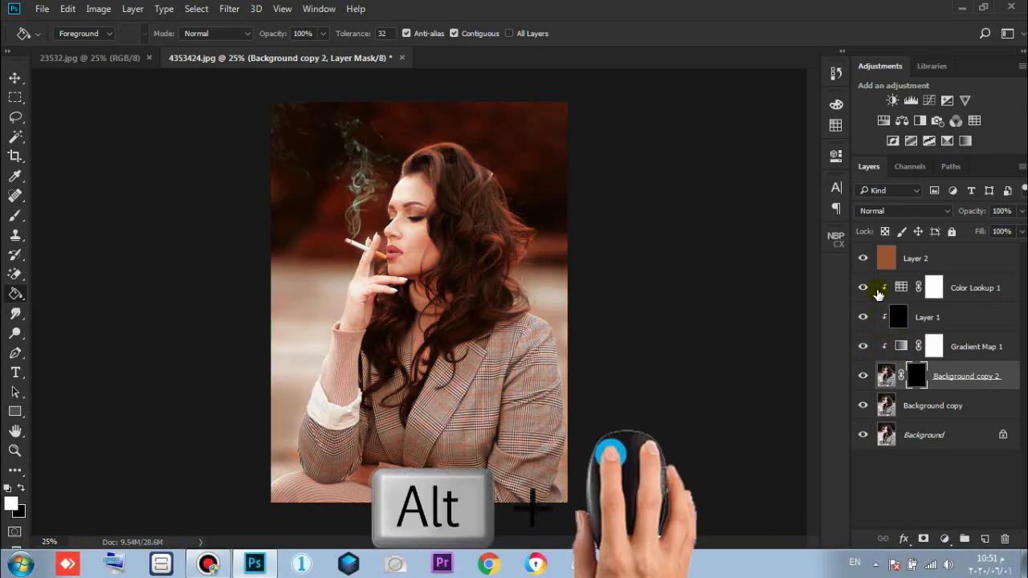
pyautogui.keyDown('alt'); pyautogui.click(876, 268); pyautogui.keyUp('alt')
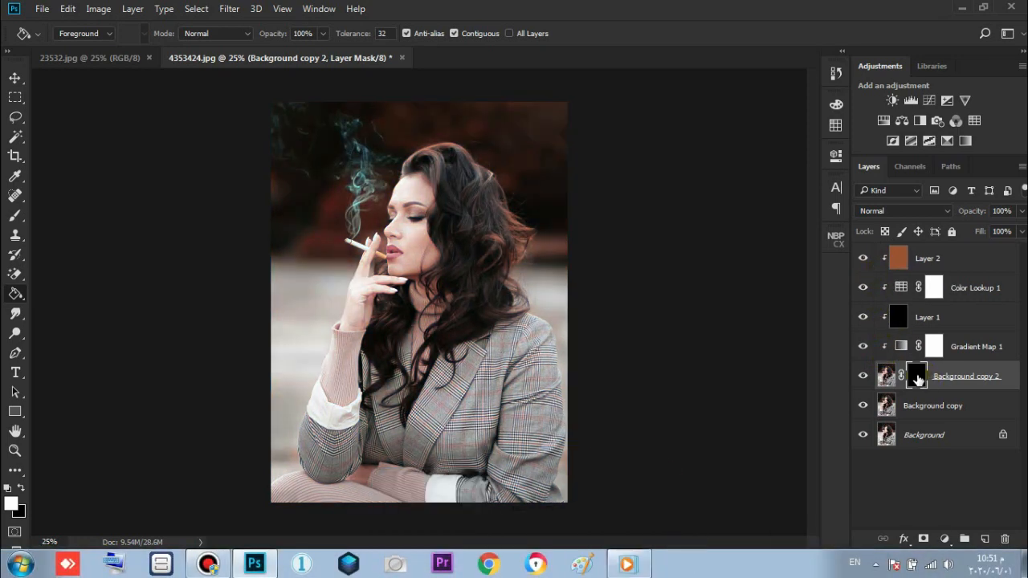
# Paint white with a smaller brush on the Background copy 2 mask over the woman's face.
pyautogui.click(16, 452)
pyautogui.moveTo(408, 236); pyautogui.dragTo(468, 264)
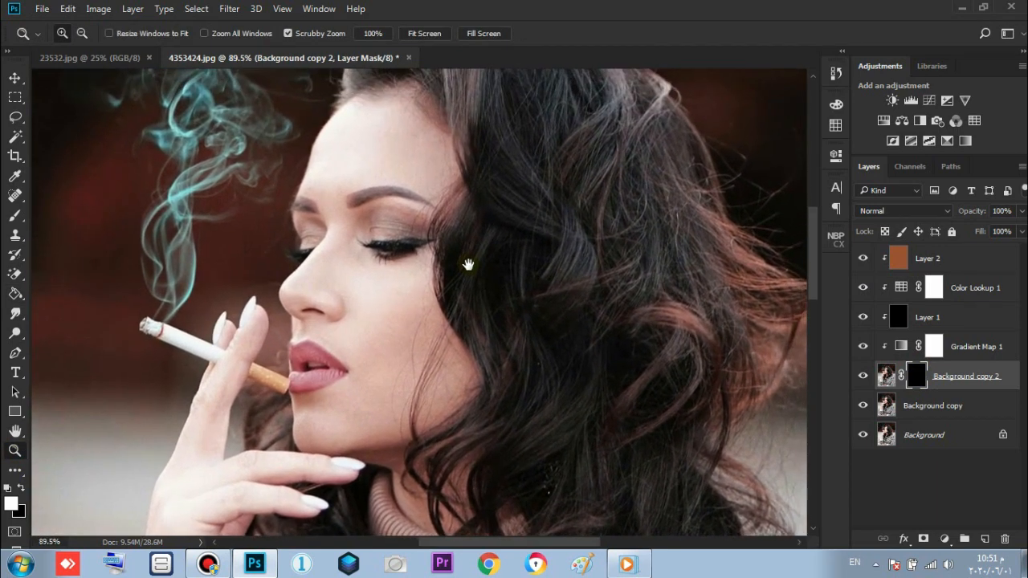
pyautogui.click(13, 216)
pyautogui.click(330, 240)
pyautogui.press('[')
pyautogui.press('[')
pyautogui.press('[')
pyautogui.press('[')
pyautogui.press('[')
pyautogui.press('[')
pyautogui.press('[')
pyautogui.moveTo(332, 242)
pyautogui.mouseDown()
pyautogui.moveTo(326, 281)
pyautogui.moveTo(337, 207)
pyautogui.moveTo(319, 217)
pyautogui.moveTo(344, 144)
pyautogui.moveTo(389, 115)
pyautogui.moveTo(427, 160)
pyautogui.moveTo(431, 189)
pyautogui.moveTo(375, 175)
pyautogui.moveTo(380, 263)
pyautogui.moveTo(410, 249)
pyautogui.moveTo(408, 241)
pyautogui.moveTo(408, 279)
pyautogui.moveTo(304, 294)
pyautogui.moveTo(315, 291)
pyautogui.moveTo(325, 335)
pyautogui.moveTo(317, 436)
pyautogui.moveTo(334, 433)
pyautogui.moveTo(355, 380)
pyautogui.moveTo(428, 337)
pyautogui.moveTo(421, 329)
pyautogui.moveTo(459, 383)
pyautogui.moveTo(389, 391)
pyautogui.moveTo(427, 408)
pyautogui.moveTo(391, 448)
pyautogui.mouseUp()
pyautogui.moveTo(429, 487)
pyautogui.mouseDown()
pyautogui.moveTo(462, 478)
pyautogui.moveTo(452, 508)
pyautogui.moveTo(460, 460)
pyautogui.mouseUp()
# Paint white on the mask over the raised hand and its fingers, using a smaller brush.
pyautogui.press('space')
pyautogui.moveTo(460, 460)
pyautogui.mouseDown()
pyautogui.moveTo(459, 471)
pyautogui.moveTo(417, 462)
pyautogui.moveTo(425, 401)
pyautogui.moveTo(462, 357)
pyautogui.mouseUp()
pyautogui.moveTo(329, 450)
pyautogui.mouseDown()
pyautogui.moveTo(348, 413)
pyautogui.moveTo(267, 427)
pyautogui.moveTo(553, 278)
pyautogui.mouseUp()
pyautogui.hotkey('ctrl', '+')
pyautogui.hotkey('ctrl', '+')
pyautogui.press('space')
pyautogui.press('[')
pyautogui.press('[')
pyautogui.moveTo(559, 421)
pyautogui.mouseDown()
pyautogui.moveTo(361, 436)
pyautogui.moveTo(340, 413)
pyautogui.moveTo(245, 419)
pyautogui.moveTo(265, 400)
pyautogui.moveTo(302, 227)
pyautogui.moveTo(366, 113)
pyautogui.moveTo(341, 182)
pyautogui.moveTo(348, 141)
pyautogui.moveTo(294, 213)
pyautogui.moveTo(286, 161)
pyautogui.moveTo(215, 411)
pyautogui.moveTo(356, 246)
pyautogui.mouseUp()
pyautogui.moveTo(287, 289)
pyautogui.mouseDown()
pyautogui.moveTo(237, 354)
pyautogui.moveTo(256, 340)
pyautogui.moveTo(234, 433)
pyautogui.mouseUp()
pyautogui.moveTo(234, 436); pyautogui.dragTo(287, 280)
pyautogui.moveTo(304, 228)
pyautogui.mouseDown()
pyautogui.moveTo(230, 497)
pyautogui.moveTo(277, 480)
pyautogui.moveTo(270, 499)
pyautogui.moveTo(300, 503)
pyautogui.moveTo(397, 488)
pyautogui.moveTo(432, 409)
pyautogui.moveTo(472, 220)
pyautogui.moveTo(536, 183)
pyautogui.moveTo(508, 190)
pyautogui.moveTo(630, 199)
pyautogui.moveTo(486, 193)
pyautogui.moveTo(358, 215)
pyautogui.mouseUp()
# Adjust the brush, paint the raised hand's wrist white on the mask and clean up its outer edge with black.
pyautogui.rightClick(358, 216)
pyautogui.click(469, 248)
pyautogui.click(375, 170)
pyautogui.moveTo(375, 170)
pyautogui.mouseDown()
pyautogui.moveTo(446, 159)
pyautogui.moveTo(375, 232)
pyautogui.moveTo(331, 329)
pyautogui.moveTo(310, 452)
pyautogui.moveTo(380, 354)
pyautogui.moveTo(356, 420)
pyautogui.mouseUp()
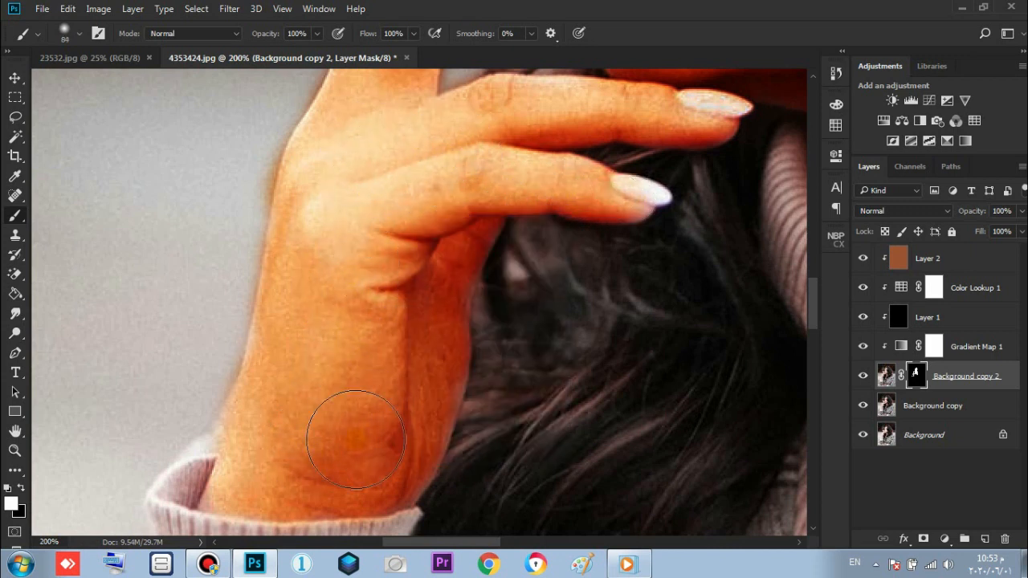
pyautogui.click(21, 488)
pyautogui.moveTo(218, 347); pyautogui.dragTo(280, 121)
# Paint white on the mask over the visible skin of the lower hand beneath the elbow.
pyautogui.click(15, 452)
pyautogui.moveTo(435, 422)
pyautogui.mouseDown()
pyautogui.moveTo(366, 422)
pyautogui.moveTo(425, 408)
pyautogui.moveTo(390, 408)
pyautogui.mouseUp()
pyautogui.moveTo(458, 408); pyautogui.dragTo(392, 165)
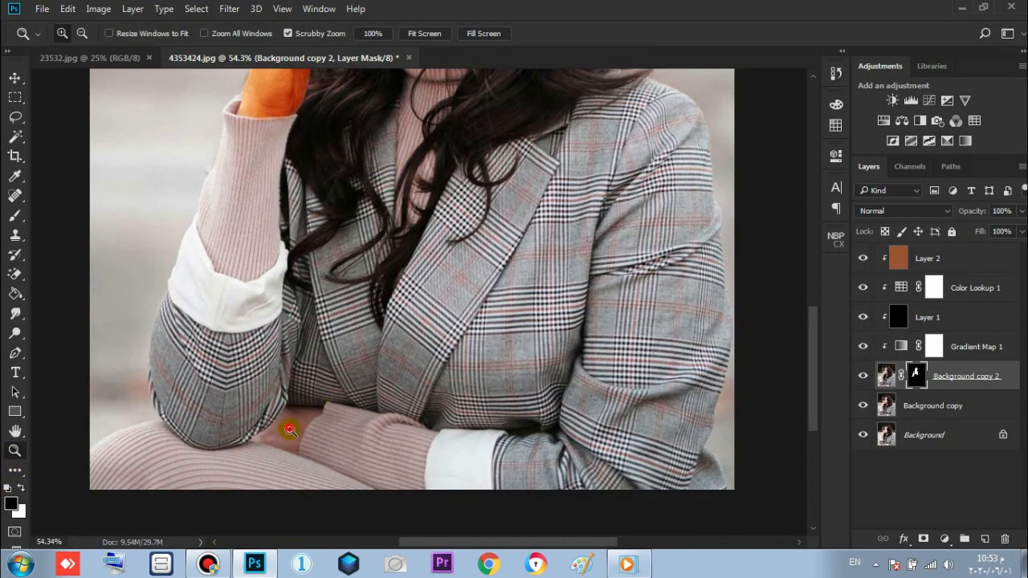
pyautogui.moveTo(287, 425); pyautogui.dragTo(353, 422)
pyautogui.click(15, 217)
pyautogui.click(21, 489)
pyautogui.moveTo(196, 467)
pyautogui.mouseDown()
pyautogui.moveTo(286, 365)
pyautogui.moveTo(398, 370)
pyautogui.moveTo(348, 413)
pyautogui.moveTo(317, 505)
pyautogui.moveTo(350, 431)
pyautogui.moveTo(353, 446)
pyautogui.moveTo(200, 403)
pyautogui.moveTo(235, 384)
pyautogui.moveTo(300, 400)
pyautogui.moveTo(279, 399)
pyautogui.moveTo(391, 342)
pyautogui.moveTo(334, 366)
pyautogui.moveTo(328, 351)
pyautogui.moveTo(345, 335)
pyautogui.moveTo(310, 384)
pyautogui.mouseUp()
pyautogui.rightClick(319, 387)
pyautogui.click(651, 65)
pyautogui.press('[')
pyautogui.press('[')
pyautogui.moveTo(368, 319)
pyautogui.mouseDown()
pyautogui.moveTo(321, 397)
pyautogui.moveTo(269, 395)
pyautogui.mouseUp()
# Group the masked Background copy 2 with its four clipped layers and expand the group.
pyautogui.click(14, 450)
pyautogui.moveTo(283, 317); pyautogui.dragTo(241, 321)
pyautogui.click(425, 33)
pyautogui.moveTo(390, 290); pyautogui.dragTo(375, 290)
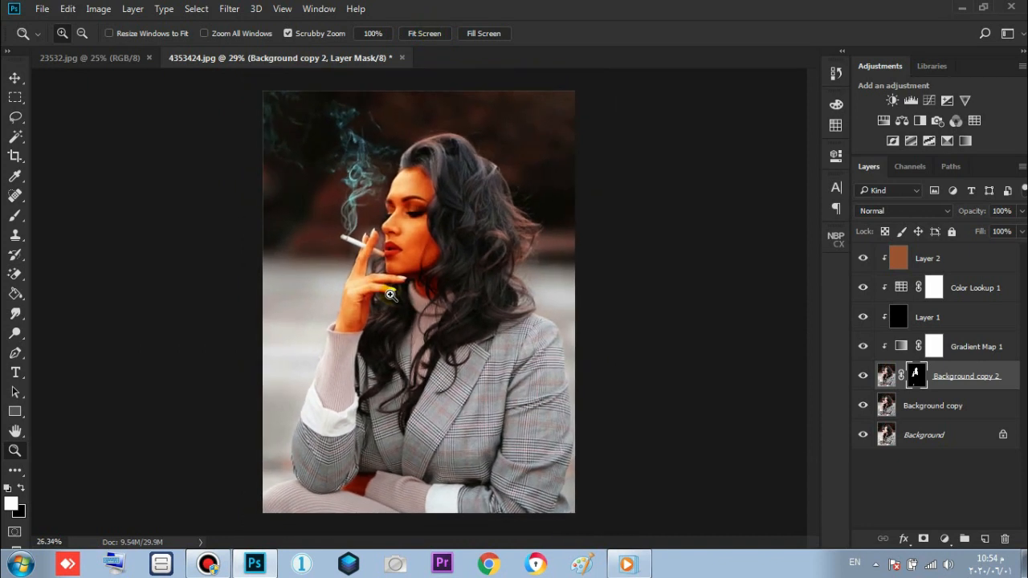
pyautogui.keyDown('shift'); pyautogui.click(988, 260); pyautogui.keyUp('shift')
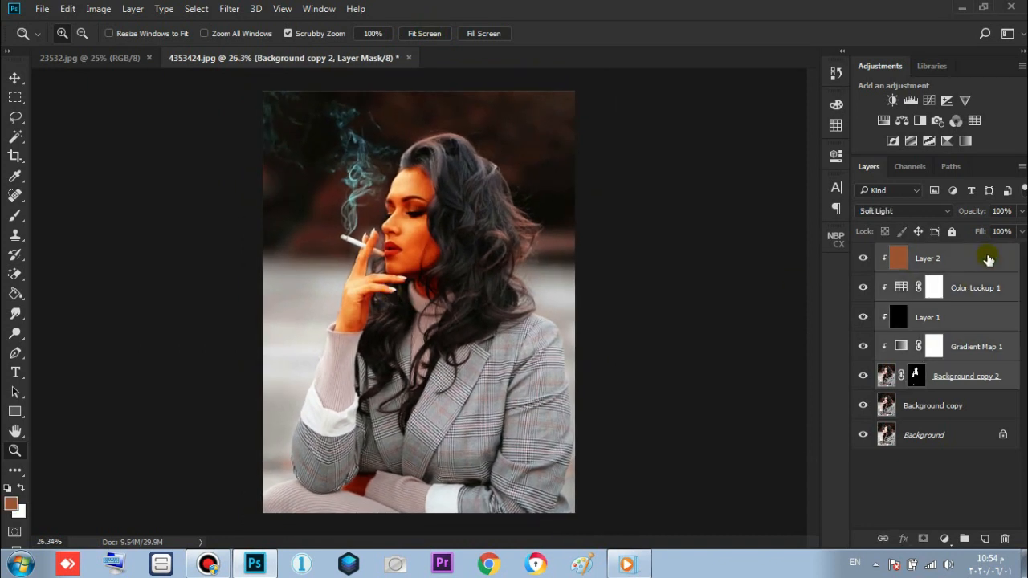
pyautogui.click(964, 540)
pyautogui.click(879, 253)
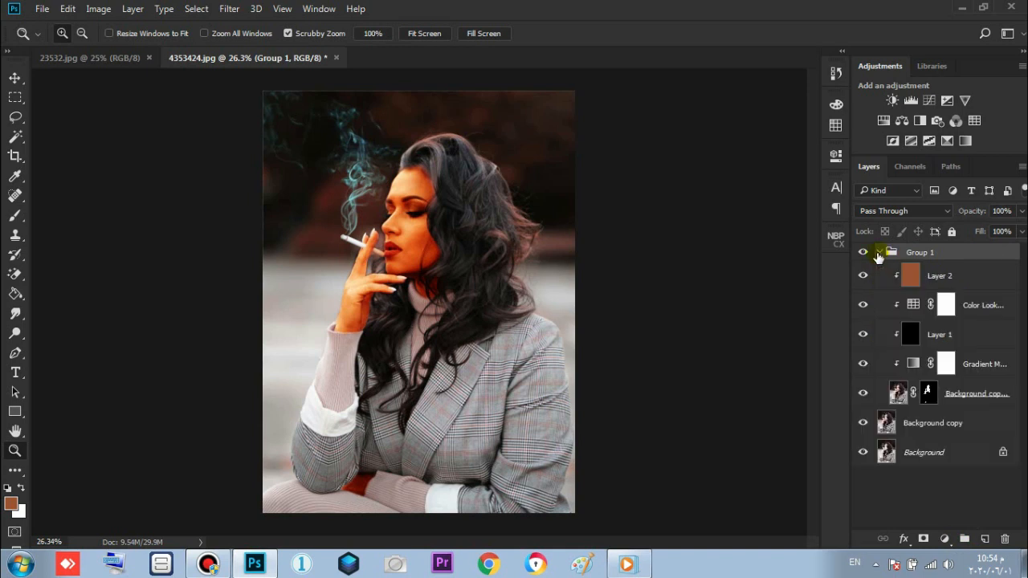
# Set the opacity of the brown Layer 2 to 41% and of the Color Lookup layer to 70%.
pyautogui.click(958, 275)
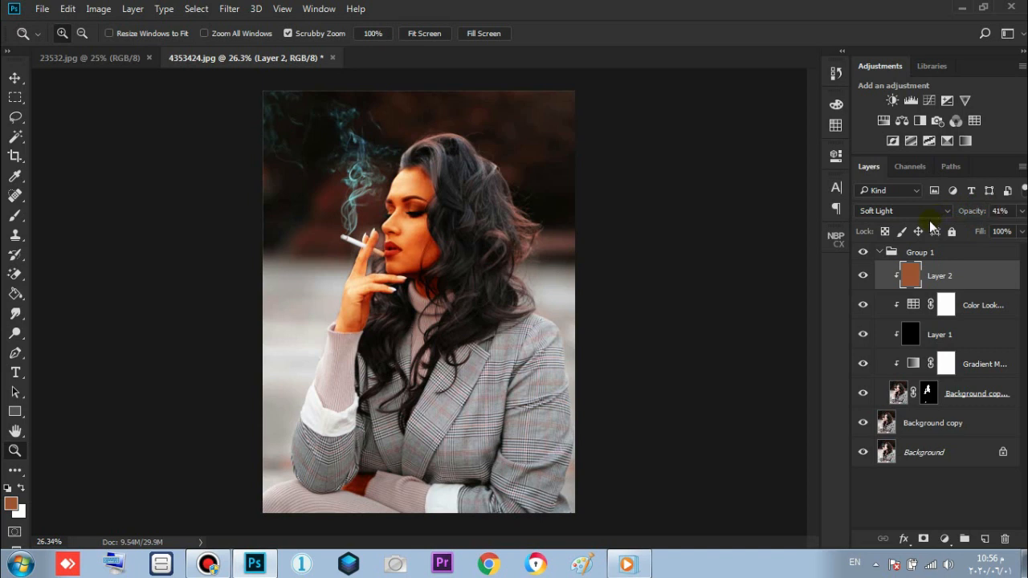
pyautogui.click(969, 306)
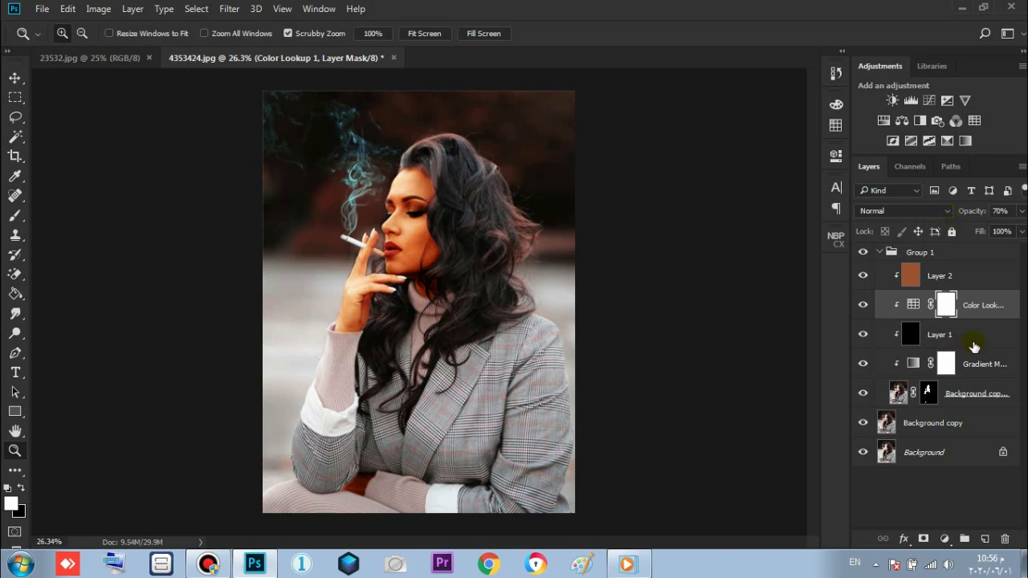
# Set the opacity of the black Layer 1 to 84% and of the Gradient Map layer to 50%.
pyautogui.click(977, 340)
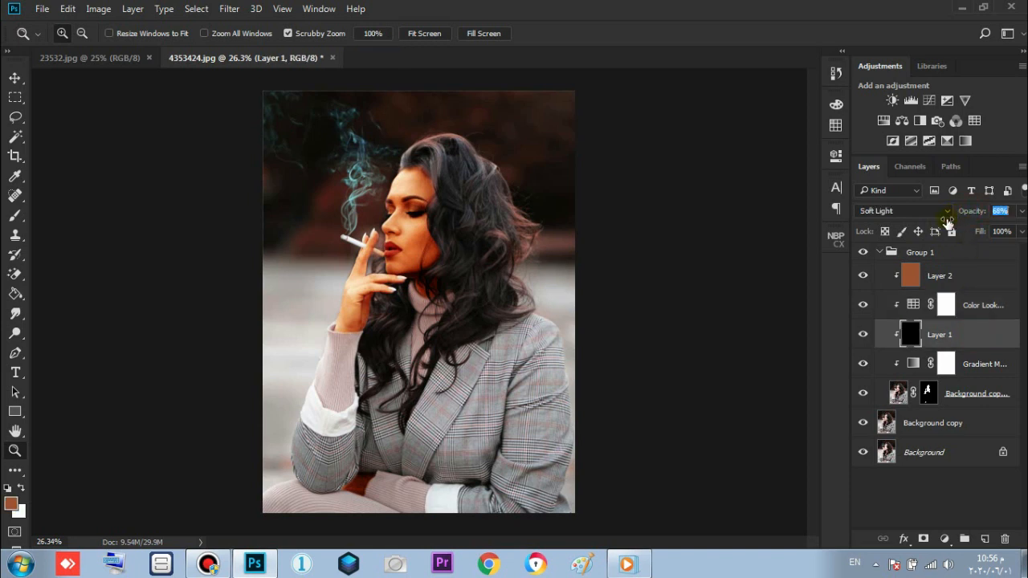
pyautogui.moveTo(948, 221); pyautogui.dragTo(953, 221)
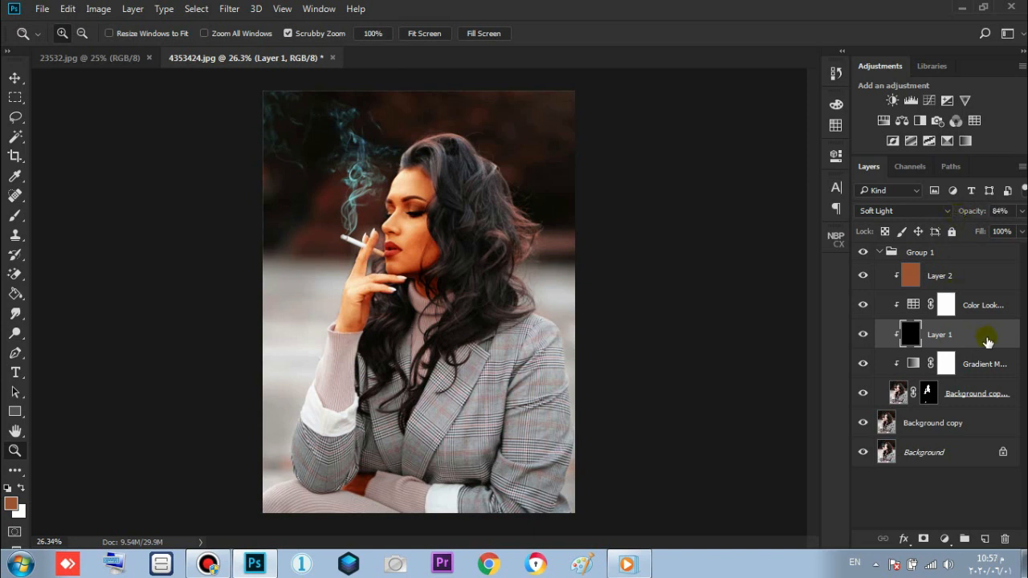
pyautogui.click(988, 363)
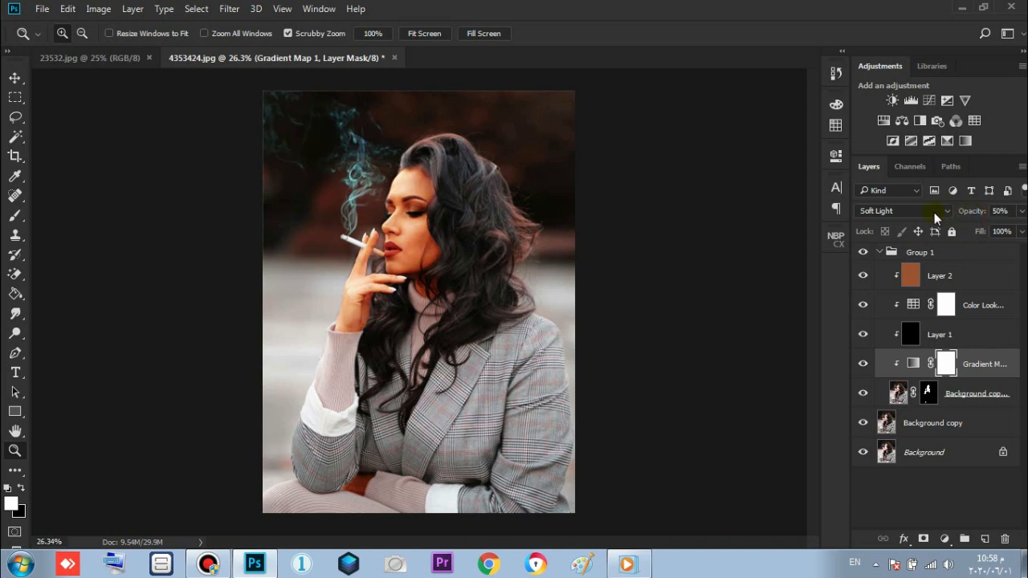
# Add a clipped Hue/Saturation adjustment above the Gradient Map with hue -5 and saturation -19.
pyautogui.click(902, 120)
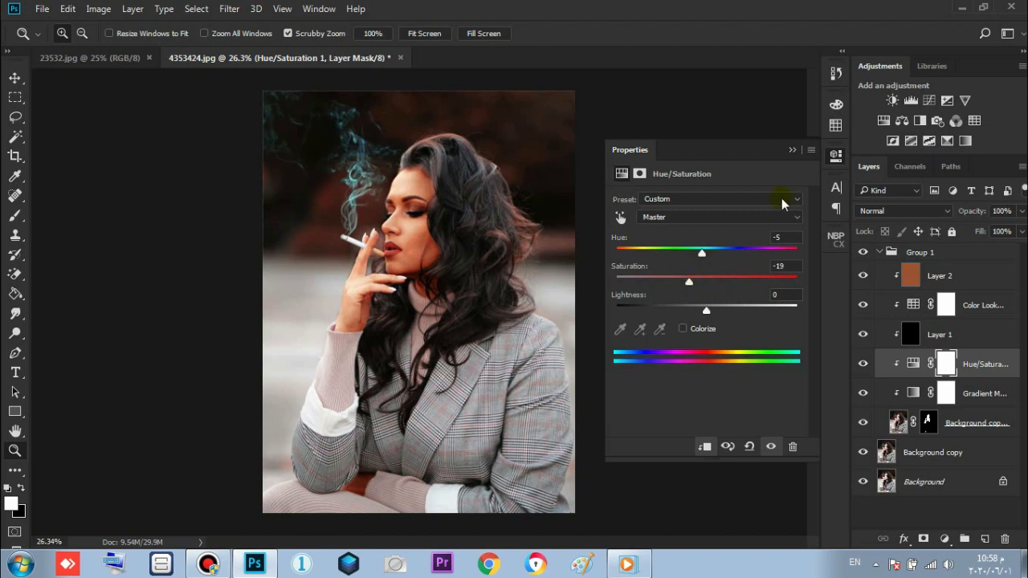
pyautogui.click(790, 151)
# Add a clipped Selective Color adjustment as the group's uppermost layer, with Reds set to cyan +6, magenta -7 and yellow +3.
pyautogui.click(948, 141)
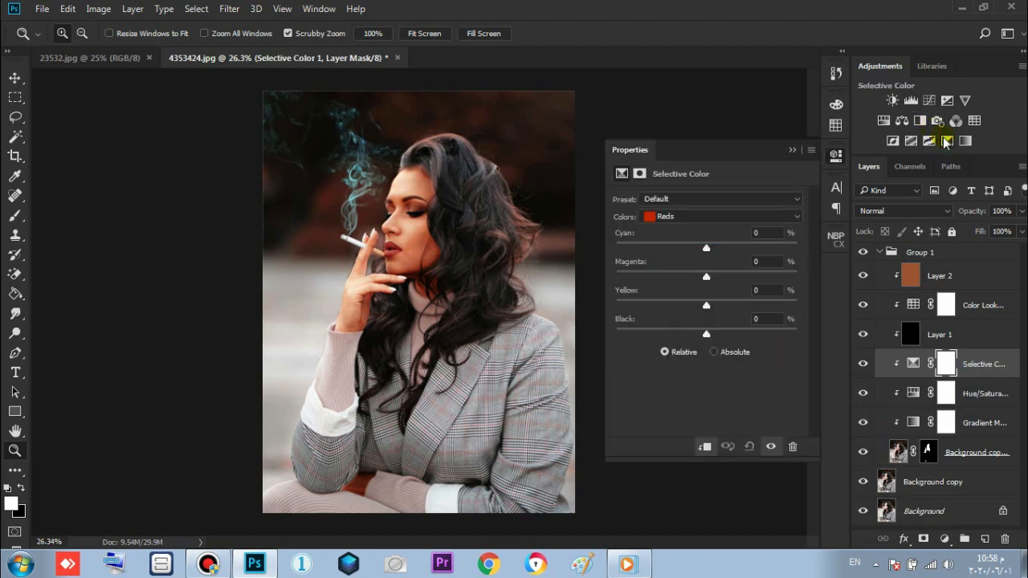
pyautogui.moveTo(930, 361); pyautogui.dragTo(917, 271)
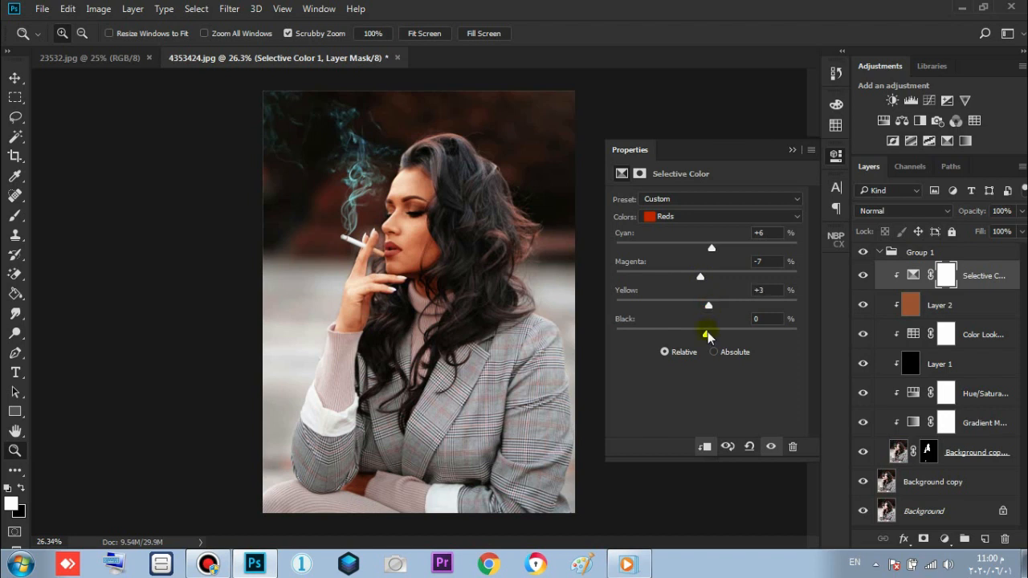
pyautogui.click(792, 151)
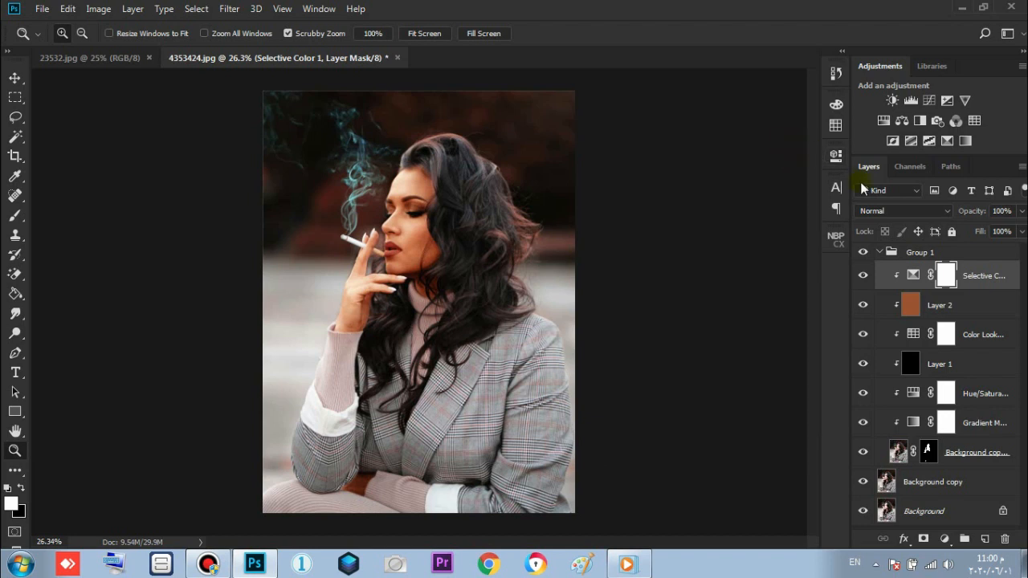
# Collapse Group 1 and set its opacity to 85%.
pyautogui.click(931, 252)
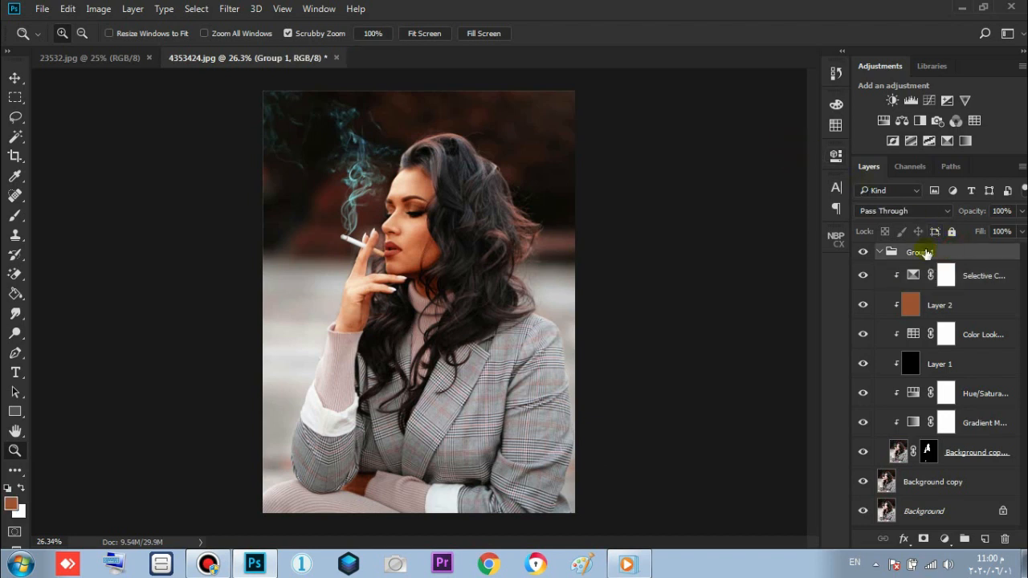
pyautogui.click(878, 252)
pyautogui.moveTo(980, 211); pyautogui.dragTo(960, 215)
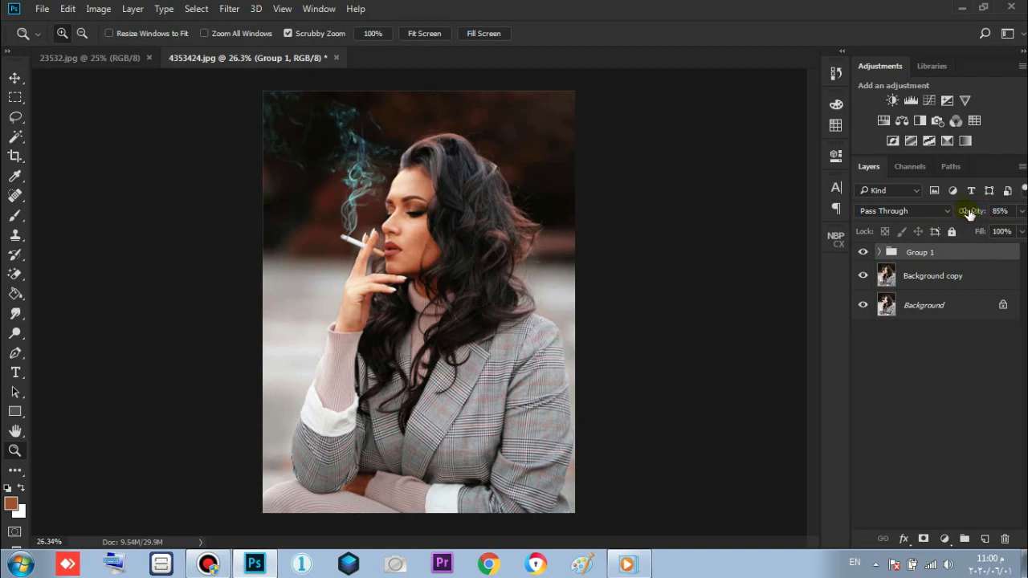
# Stamp all visible layers into a new layer above Group 1 and open the SkinFiner filter on it.
pyautogui.click(983, 537)
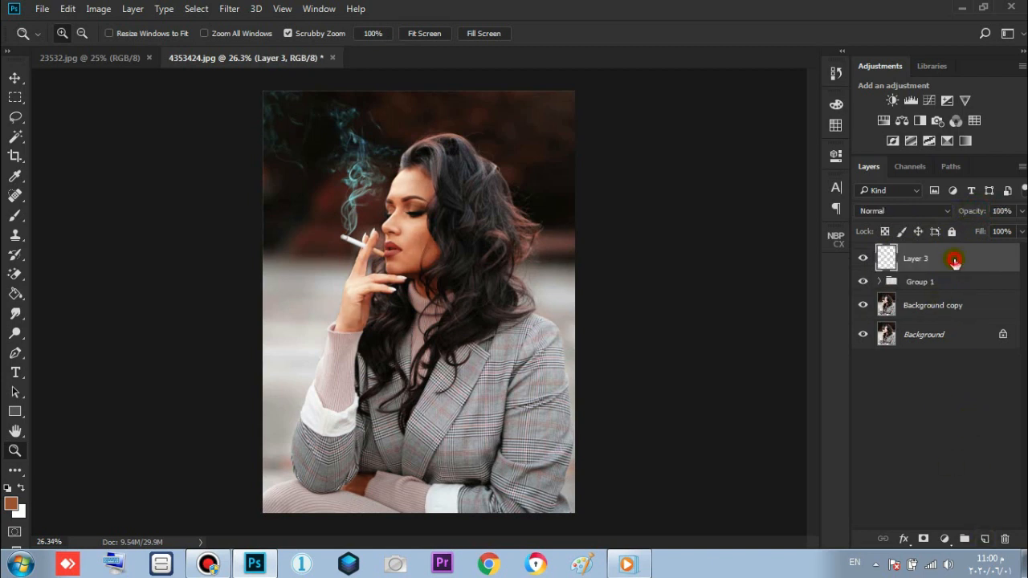
pyautogui.hotkey('ctrl', 'alt', 'shift', 'e')
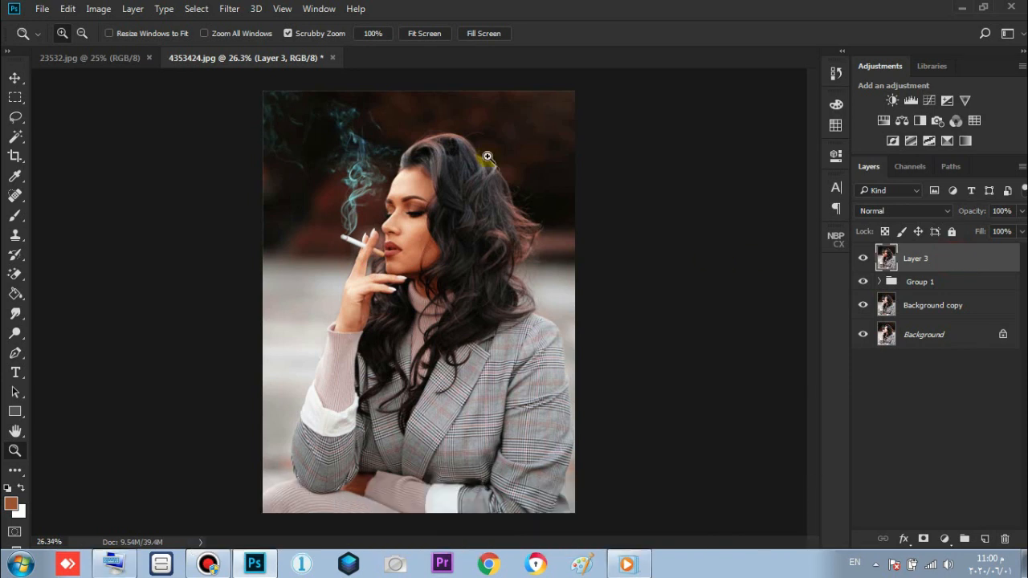
pyautogui.click(231, 10)
pyautogui.moveTo(383, 356)
pyautogui.click(454, 353)
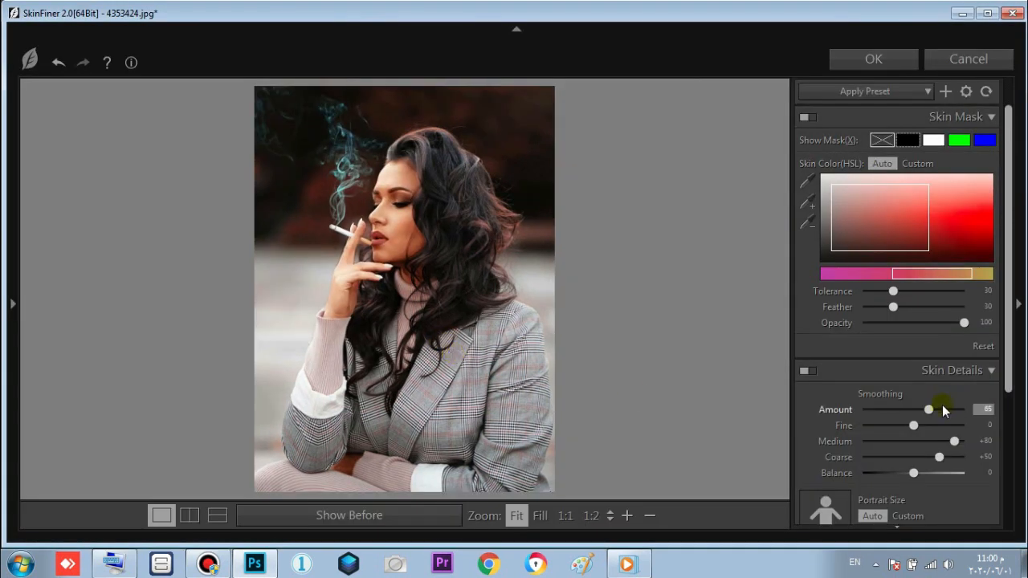
# Set the skin smoothing amount to 100 and coarse to +100, and apply the filter.
pyautogui.moveTo(929, 410); pyautogui.dragTo(988, 411)
pyautogui.moveTo(941, 457); pyautogui.dragTo(964, 457)
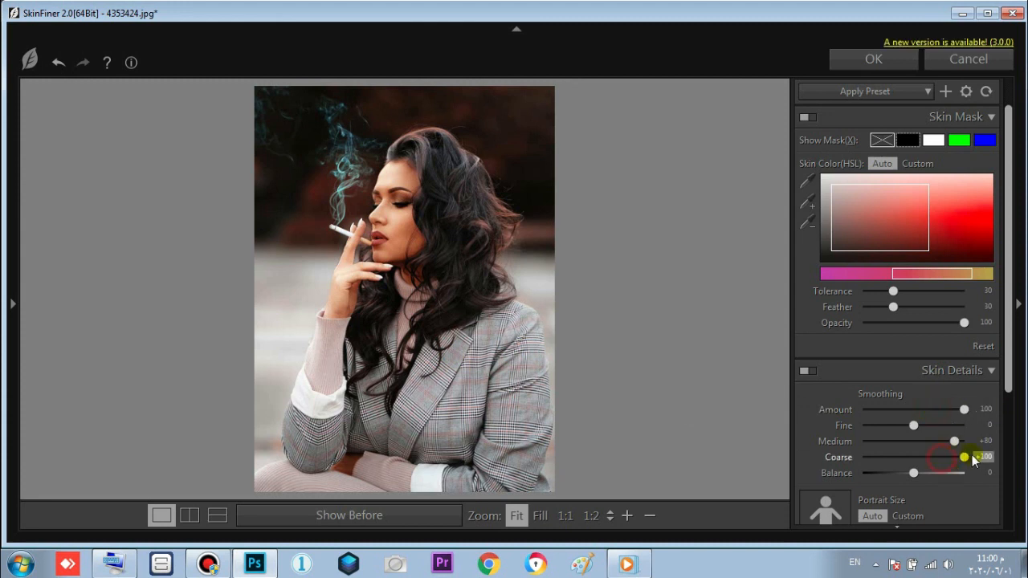
pyautogui.moveTo(1010, 293); pyautogui.dragTo(1003, 447)
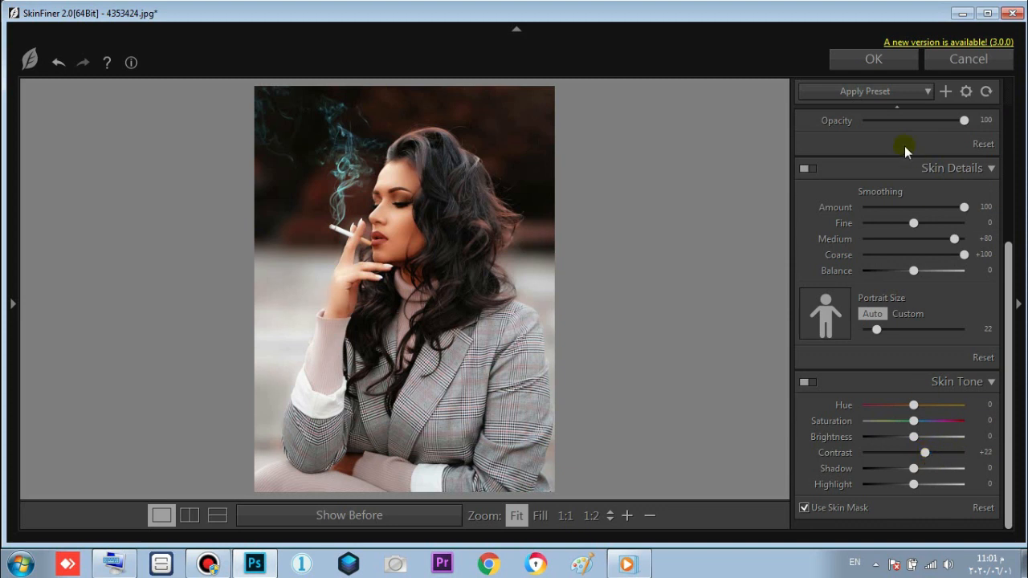
pyautogui.click(857, 60)
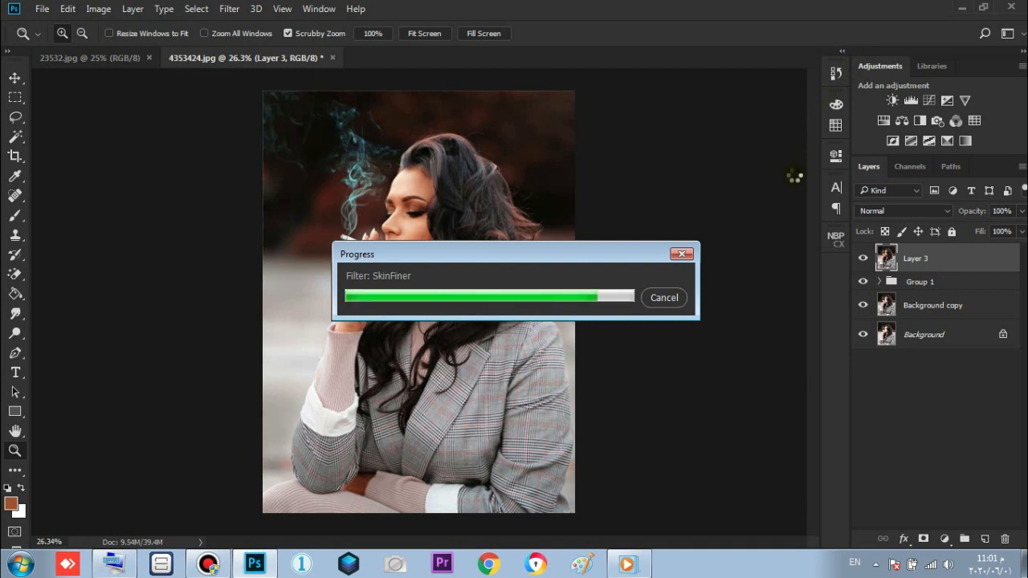
# Add a Color Lookup adjustment above Layer 3 using the HorrorBlue.3DL table and set its opacity to 73%.
pyautogui.click(961, 259)
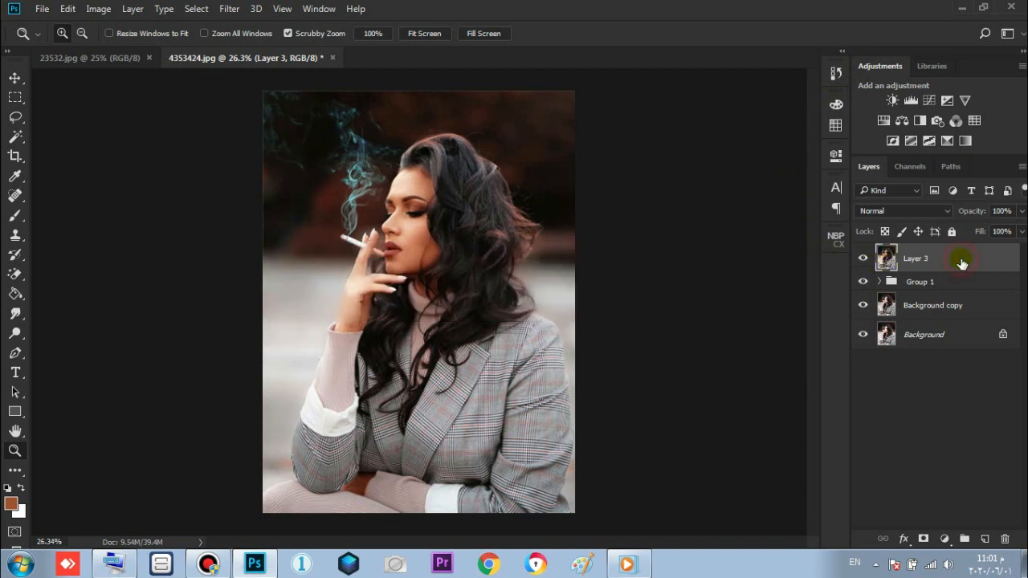
pyautogui.click(974, 120)
pyautogui.click(776, 201)
pyautogui.scroll(-2, 881, 252)
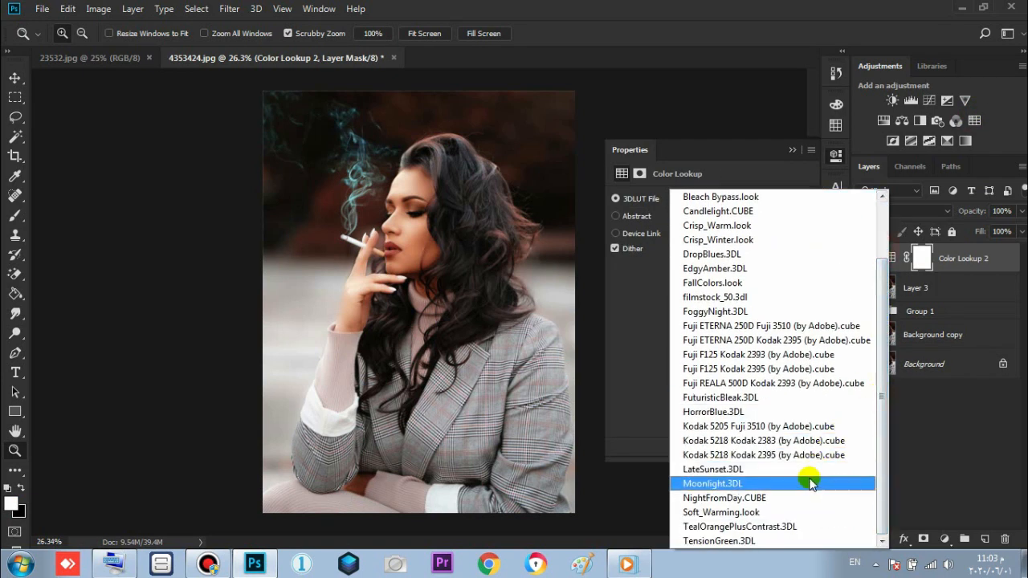
pyautogui.click(795, 412)
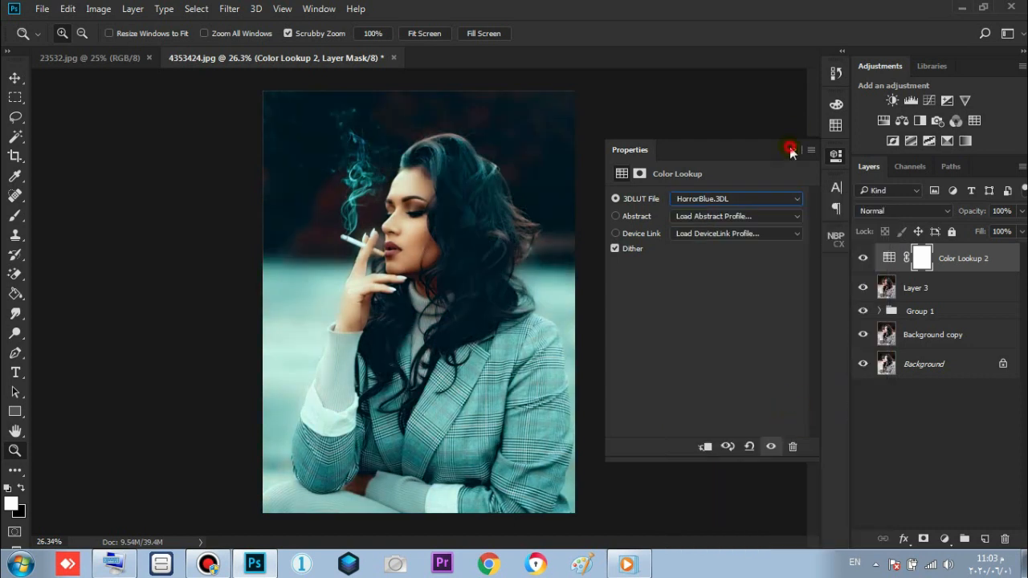
pyautogui.click(791, 149)
pyautogui.moveTo(968, 210); pyautogui.dragTo(950, 215)
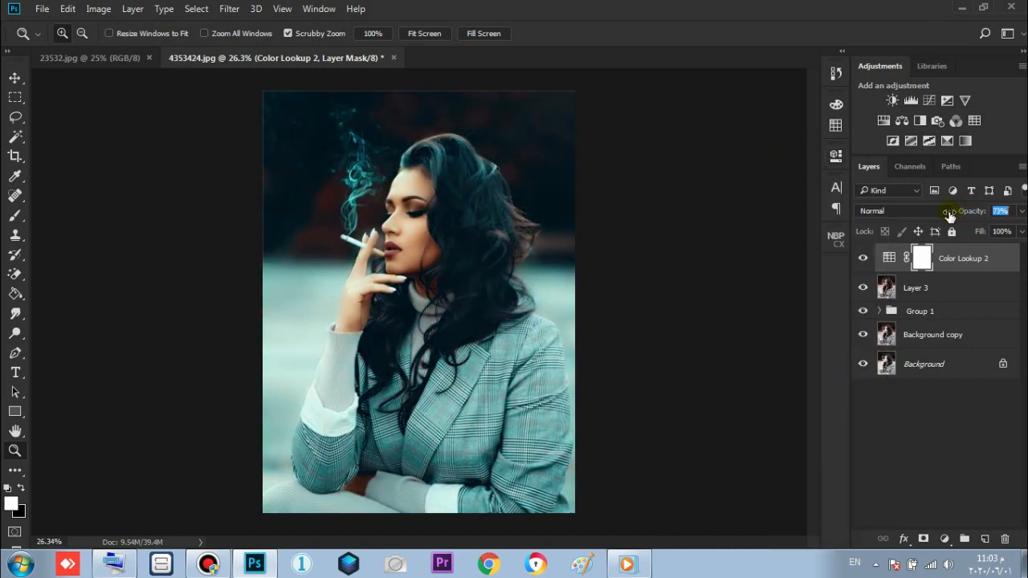
pyautogui.click(1006, 258)
# Compare the finished edit with the original photo by toggling all layers except Background off and on.
pyautogui.moveTo(484, 319)
pyautogui.mouseDown()
pyautogui.moveTo(464, 321)
pyautogui.moveTo(473, 322)
pyautogui.mouseUp()
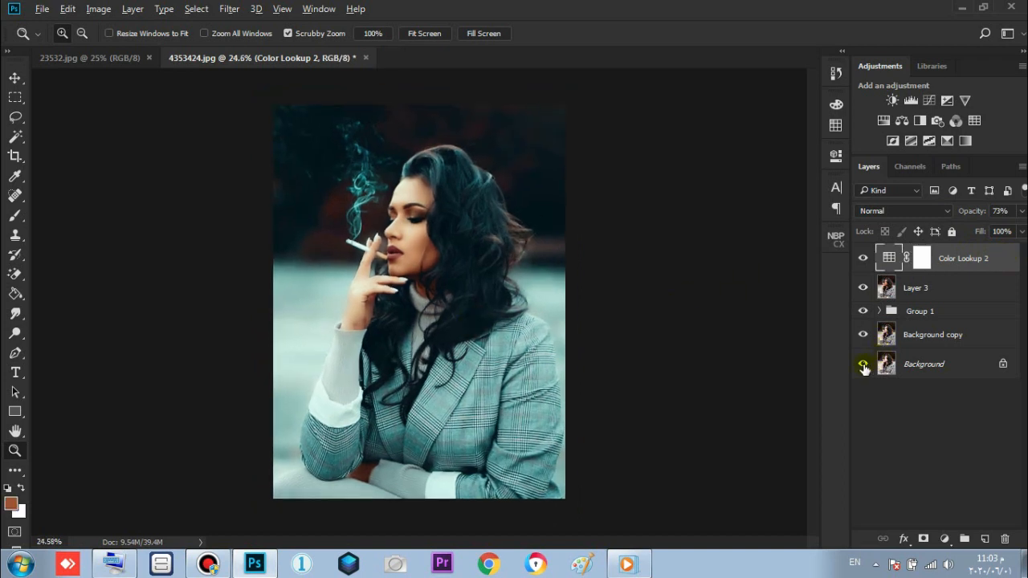
pyautogui.keyDown('alt'); pyautogui.click(864, 366); pyautogui.keyUp('alt')
pyautogui.keyDown('alt'); pyautogui.click(864, 366); pyautogui.keyUp('alt')
pyautogui.keyDown('alt'); pyautogui.click(863, 365); pyautogui.keyUp('alt')
pyautogui.keyDown('alt'); pyautogui.click(863, 366); pyautogui.keyUp('alt')
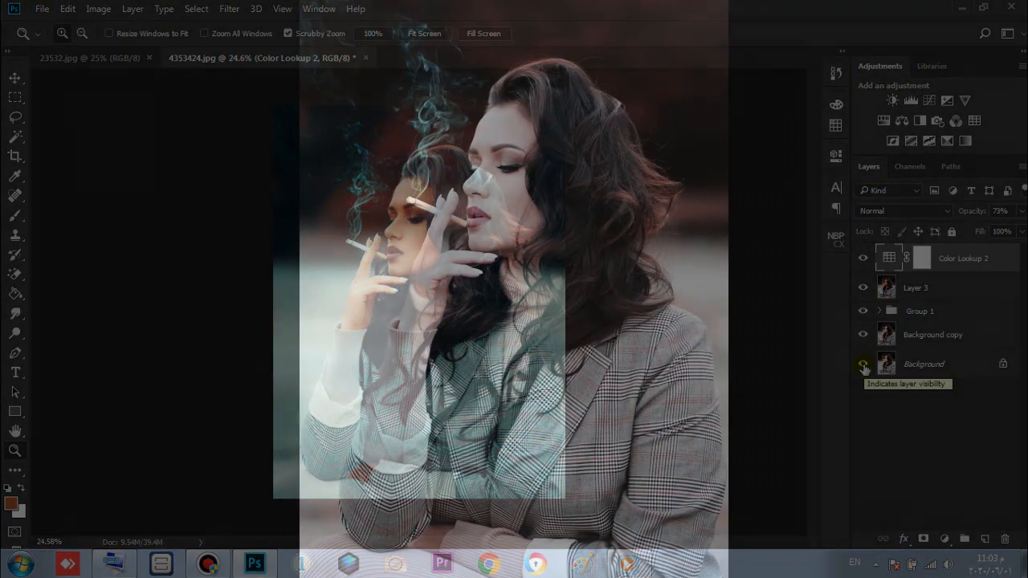